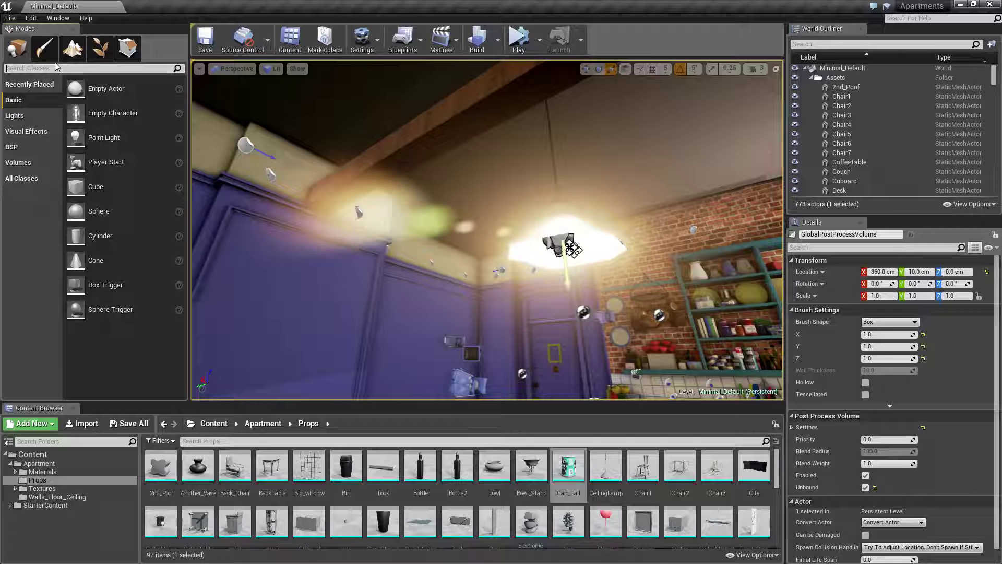
Find the Post Process Volume class, place one in the room and move it near the small table by the purple wall.
text(post)
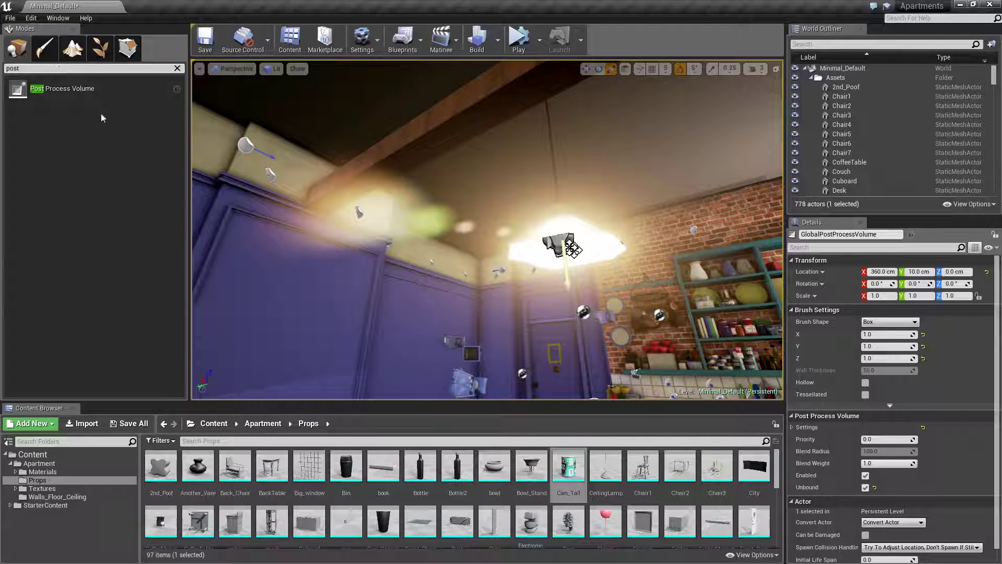
drag(62, 88, 365, 208)
drag(365, 209, 470, 234)
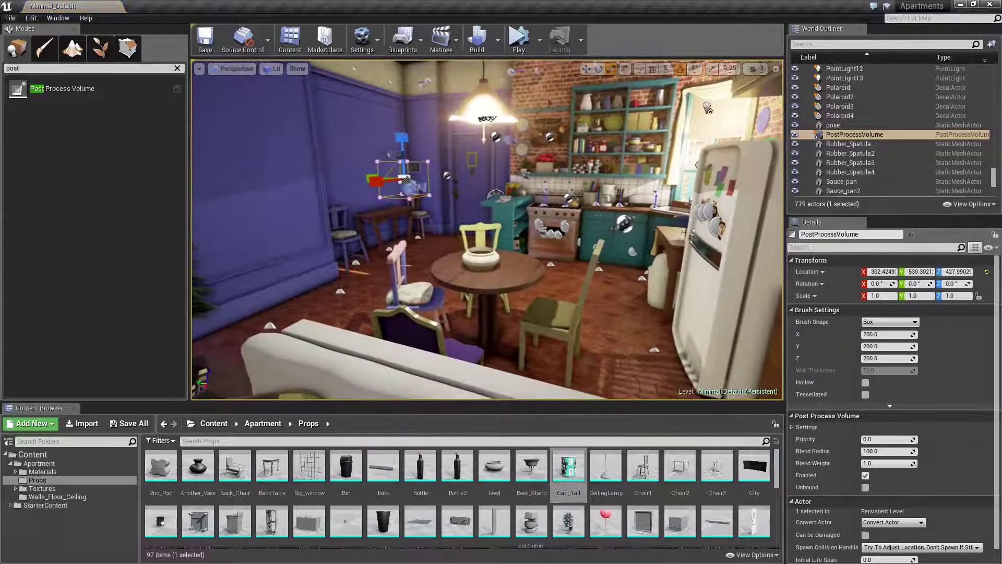
drag(371, 174, 386, 202)
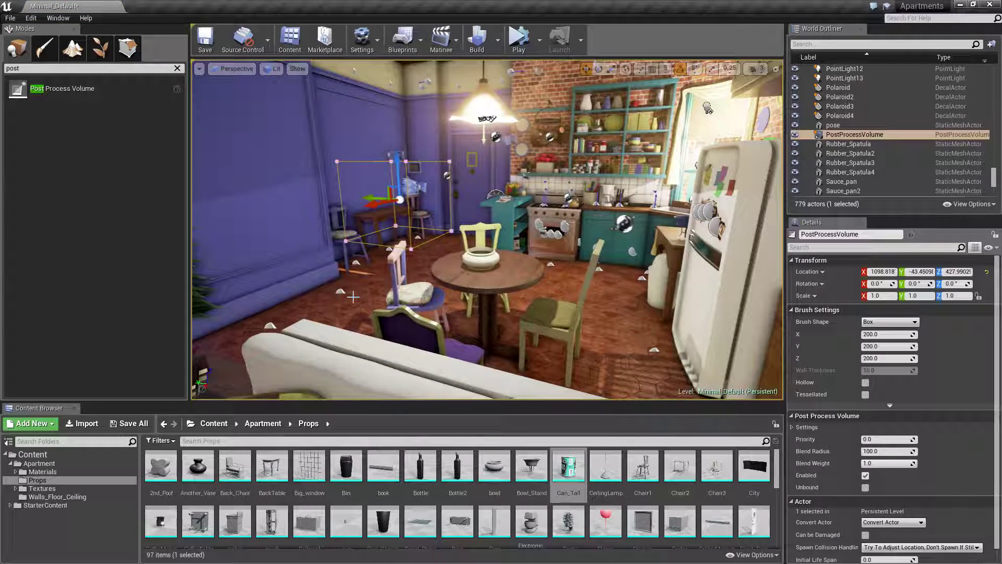
Scale the new post process volume uniformly to about 20 times its size and delete it.
key(space)
key(space)
drag(399, 199, 474, 73)
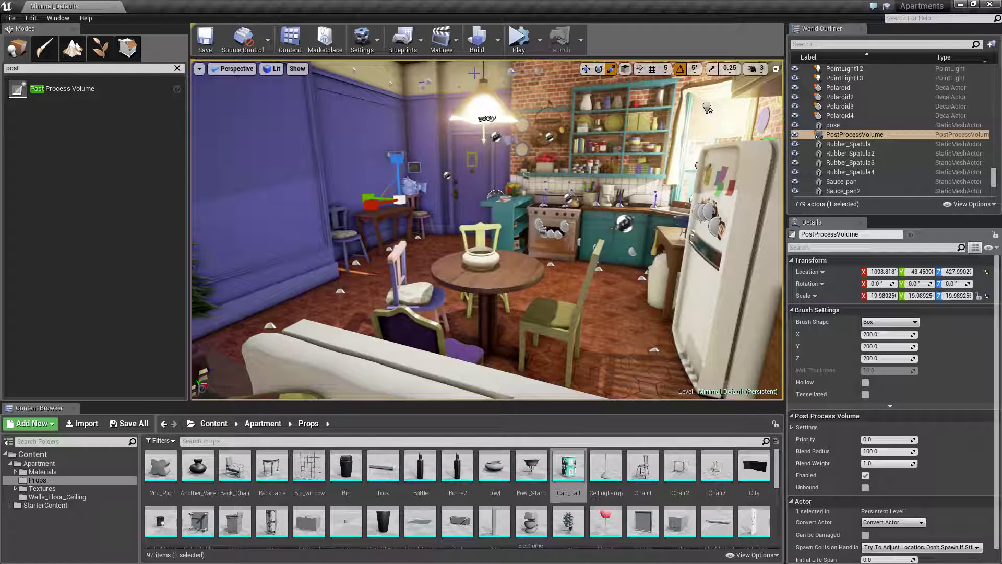
key(Delete)
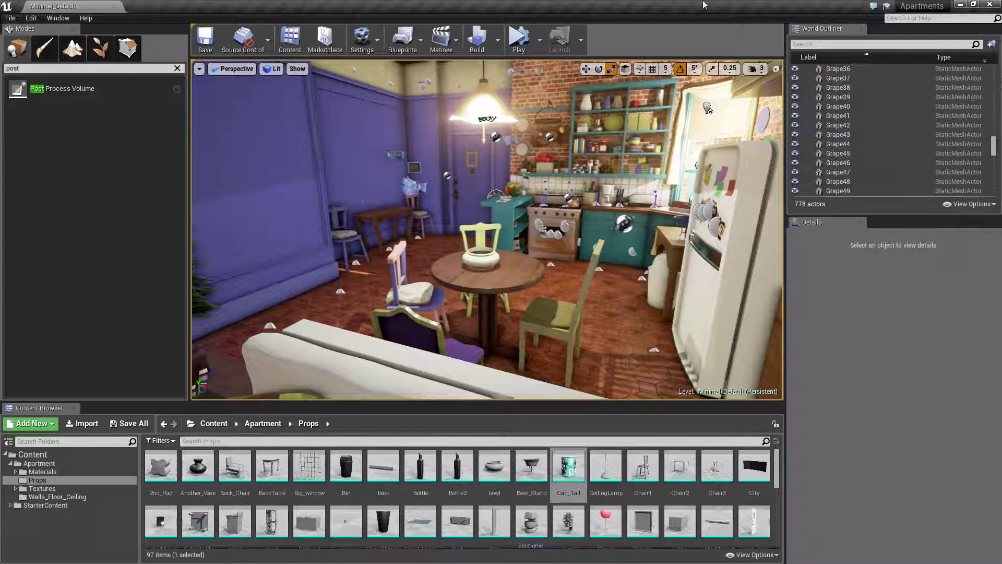
Filter the scene's actors by "post" and select GlobalPostProcessVolume.
click(831, 46)
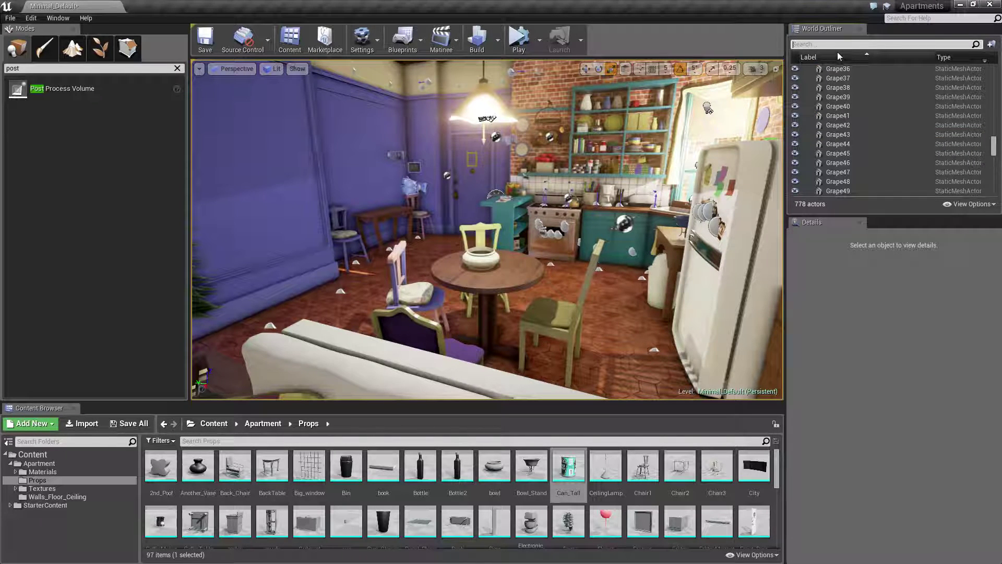
text(post)
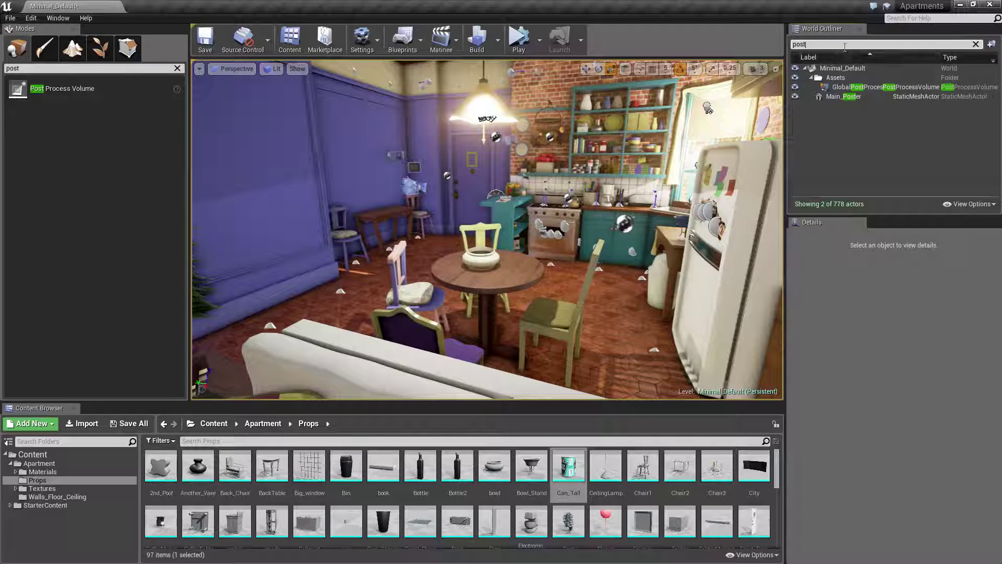
click(892, 87)
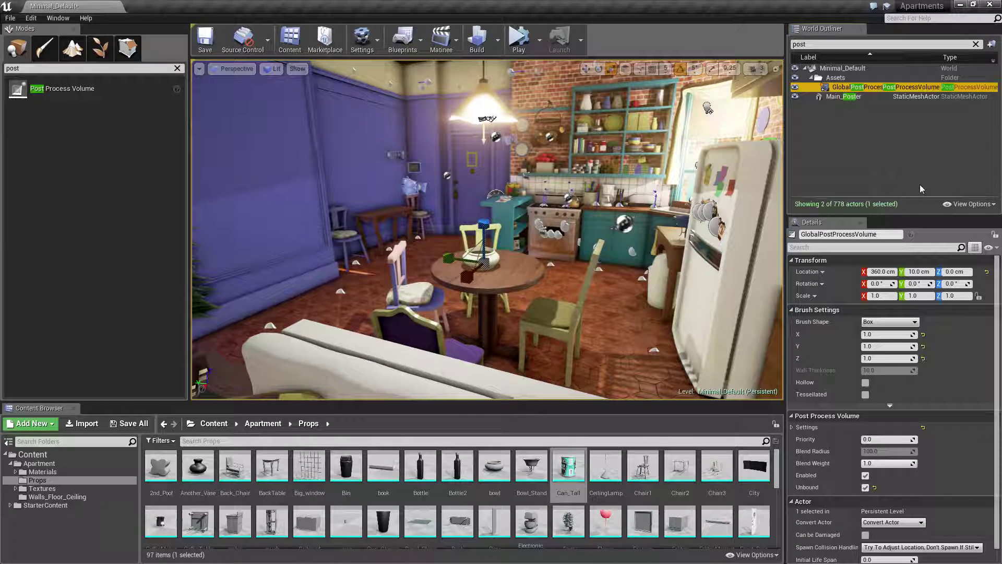
right_drag(724, 336, 725, 261)
key(w)
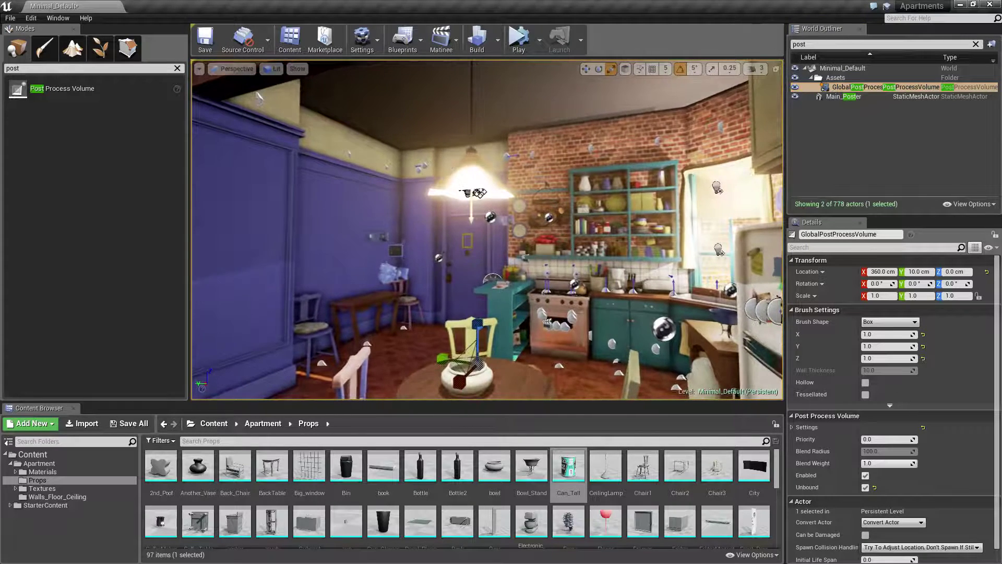
click(869, 88)
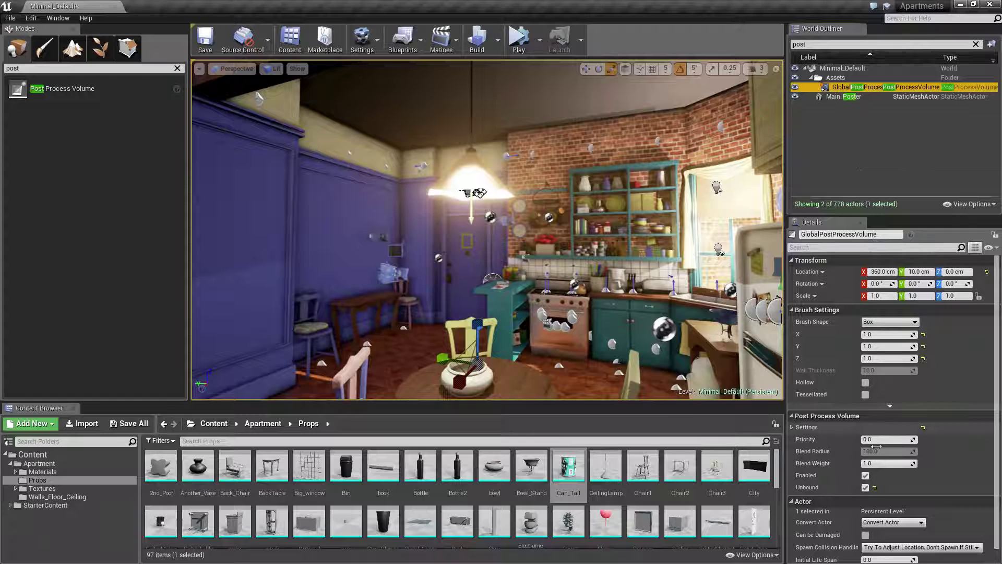
Expand the volume's post process Settings and open the Bloom group.
click(793, 428)
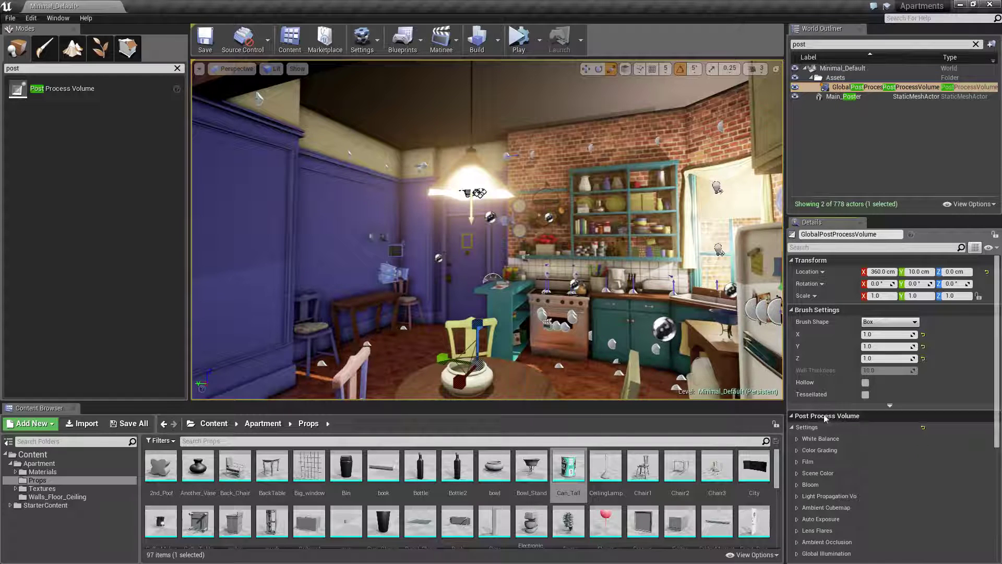
scroll(806, 443, down, 2)
scroll(806, 446, down, 5)
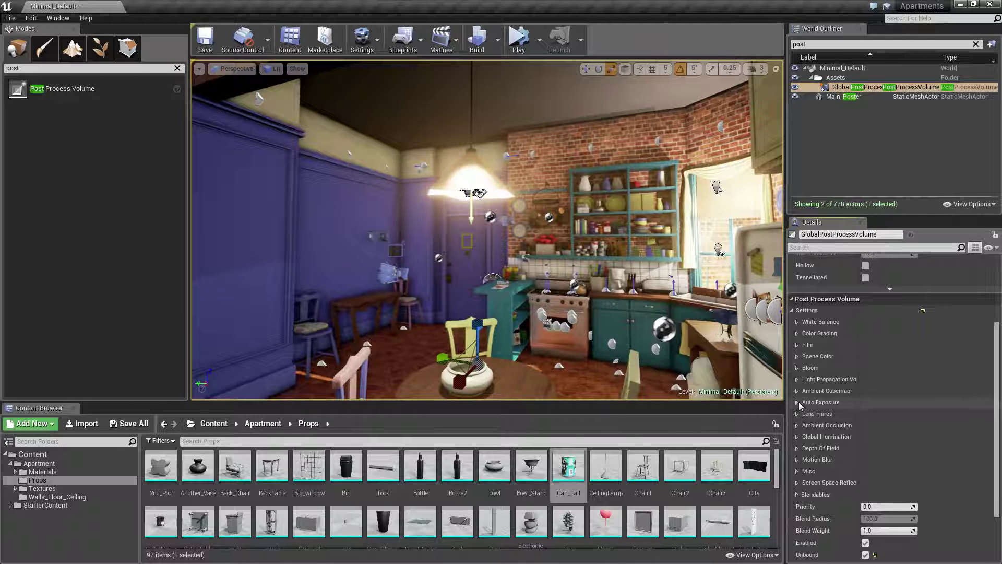
click(817, 368)
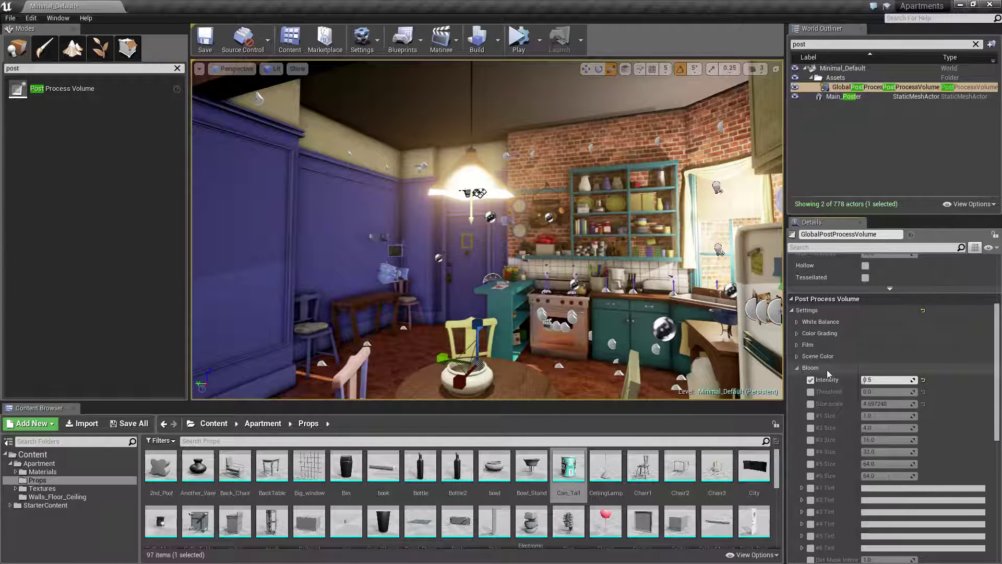
Try Bloom Intensity at 8.0, at 0.0 and again at 8.0, comparing the glow around the kitchen lamp.
mouse_move(487, 230)
right_down()
mouse_move(487, 260)
mouse_move(483, 229)
right_up()
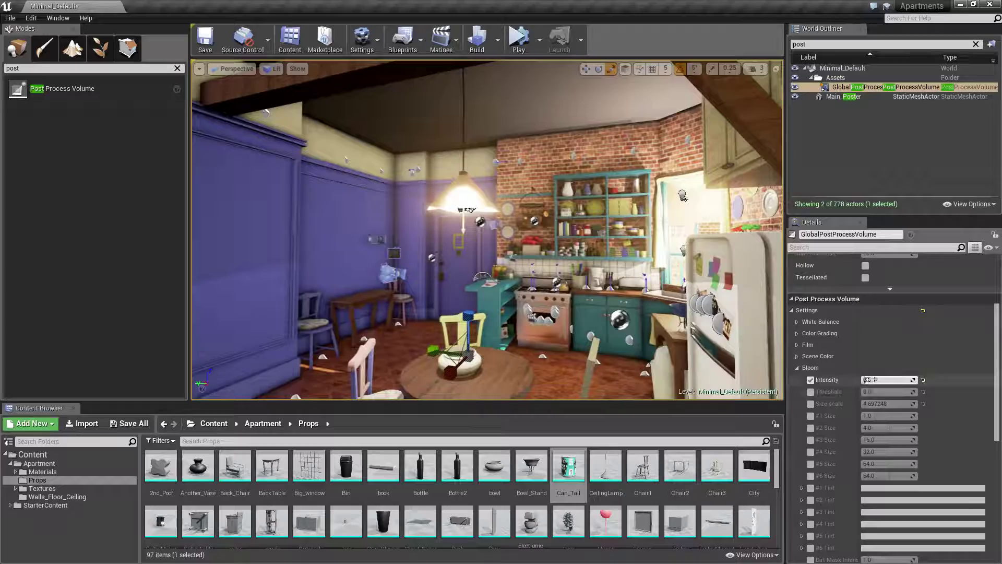
drag(871, 382, 897, 361)
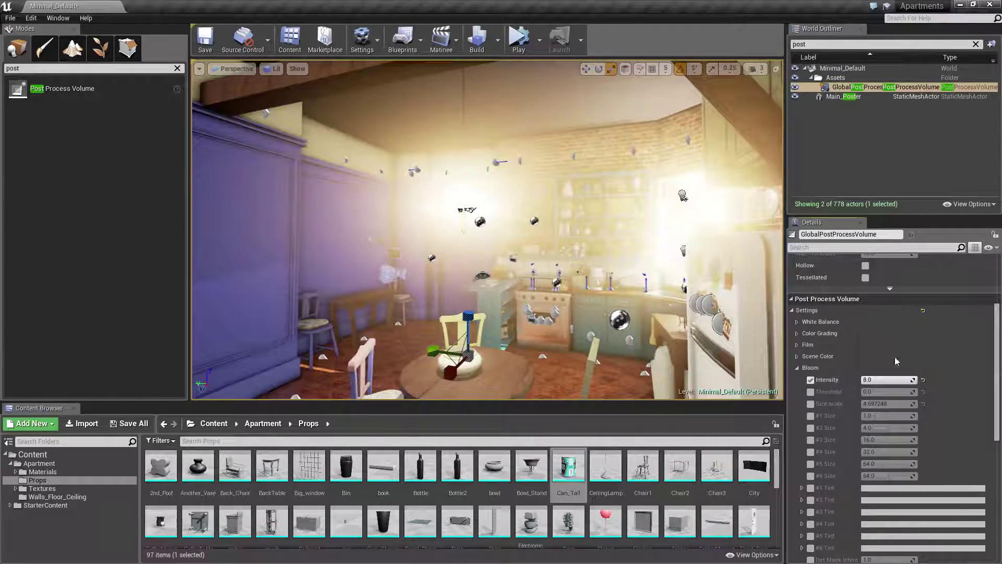
mouse_move(488, 229)
right_down()
mouse_move(696, 235)
mouse_move(701, 292)
mouse_move(618, 287)
mouse_move(503, 235)
mouse_move(493, 219)
right_up()
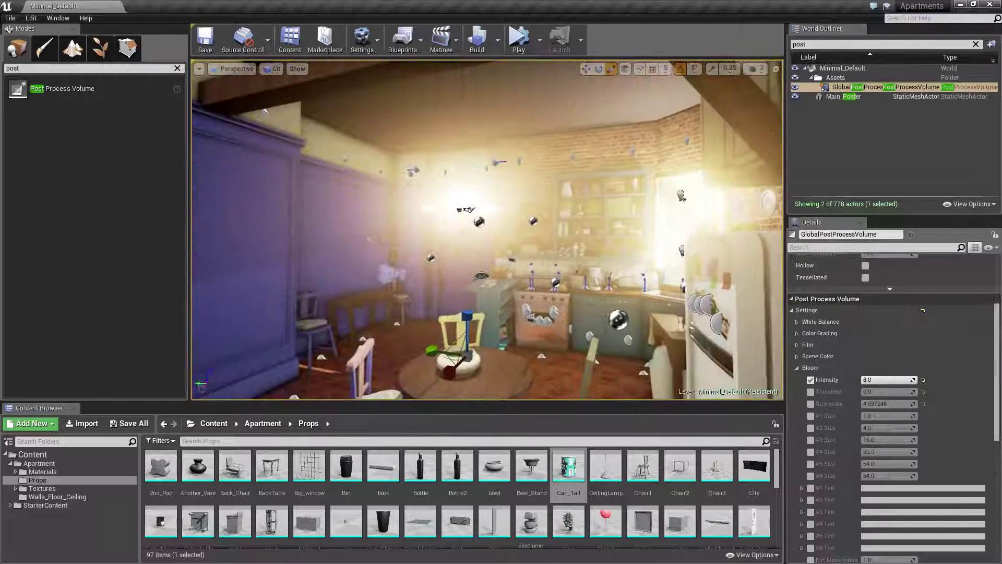
drag(888, 380, 861, 380)
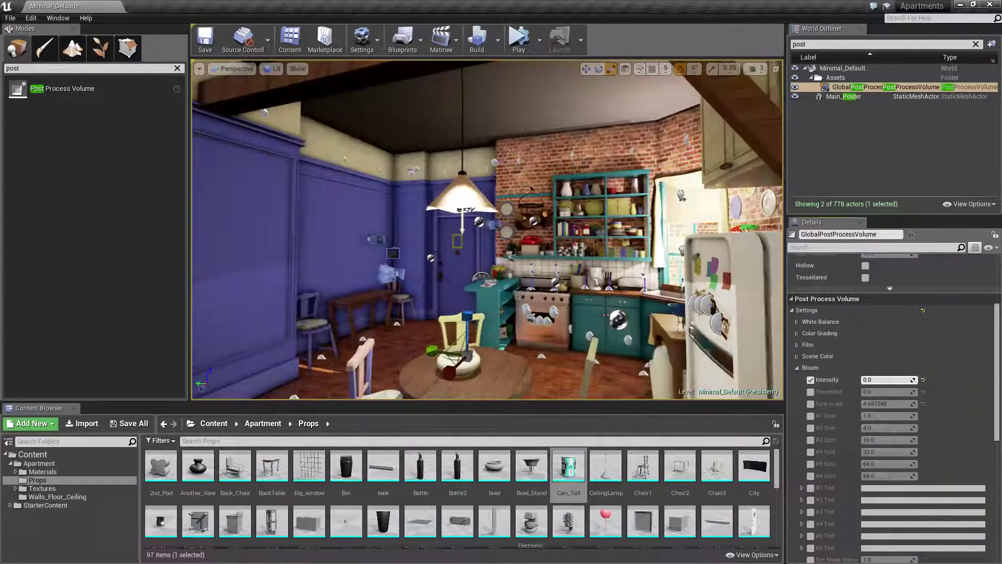
right_drag(601, 265, 757, 265)
right_drag(522, 230, 271, 230)
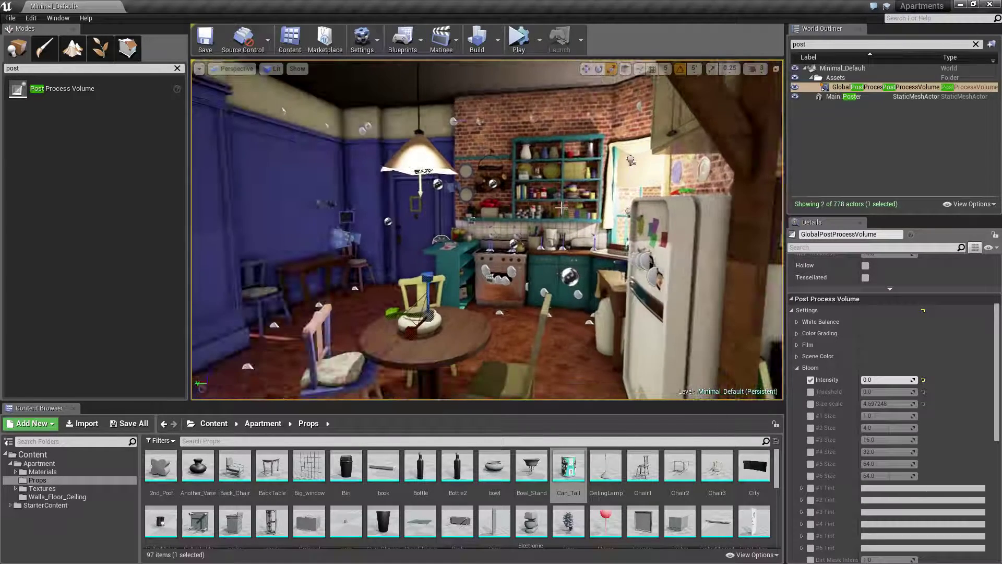
drag(870, 379, 939, 385)
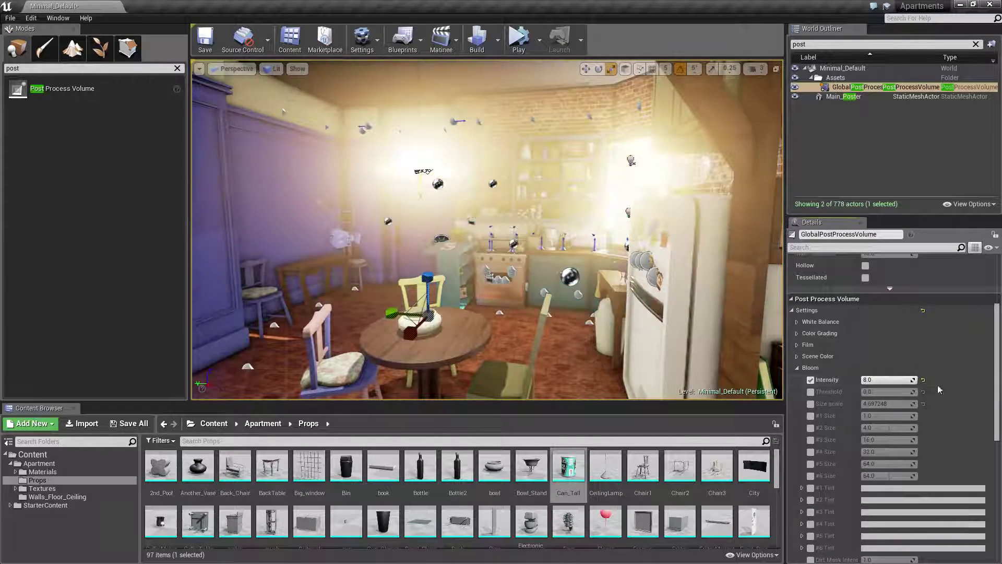
Set the Bloom Intensity to 0.5.
click(885, 380)
text(.5)
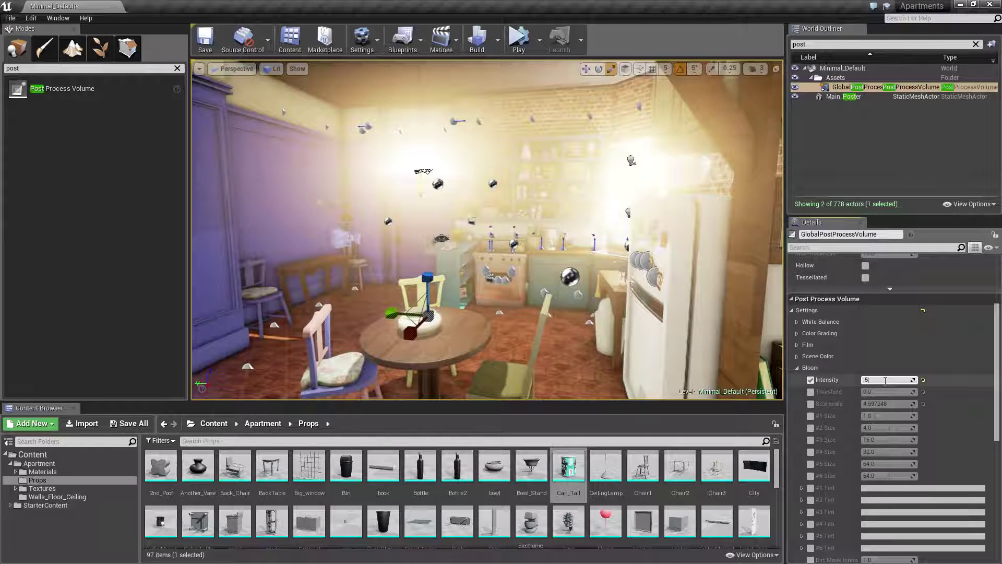
key(Return)
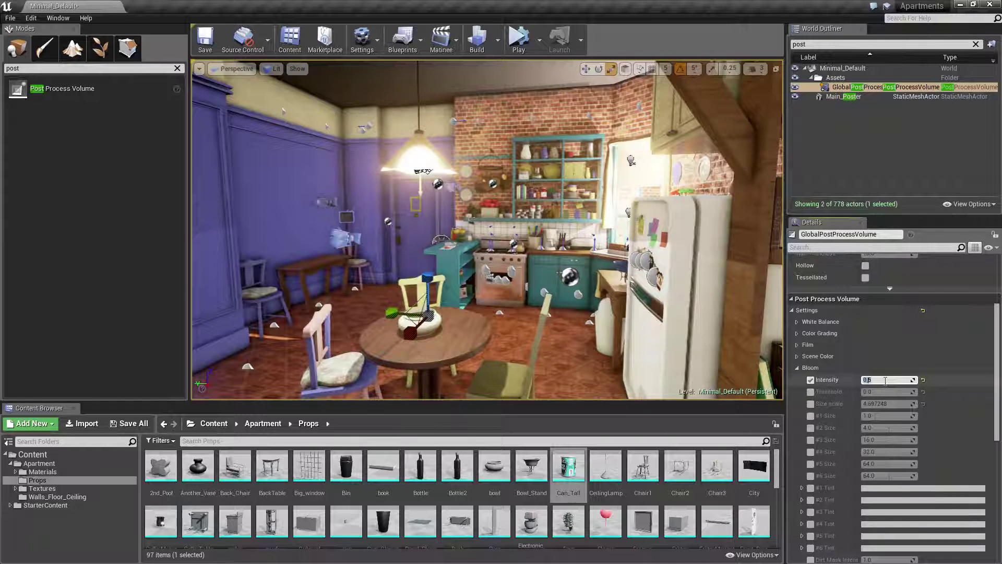
Enable the Bloom Threshold, try it at 0.0 and 8.0 with Intensity raised to about 5.05, and disable the threshold override.
click(810, 391)
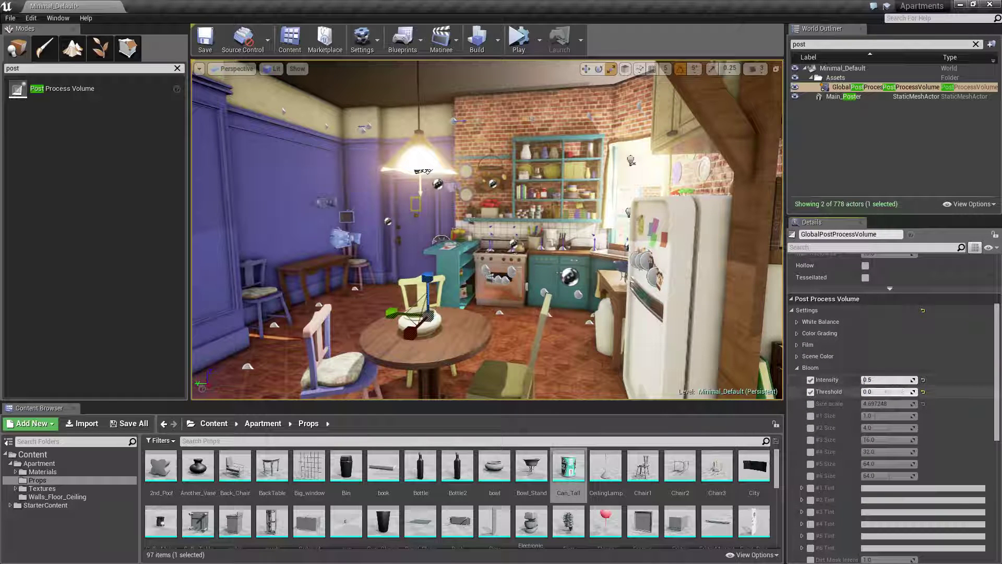
drag(894, 391, 845, 392)
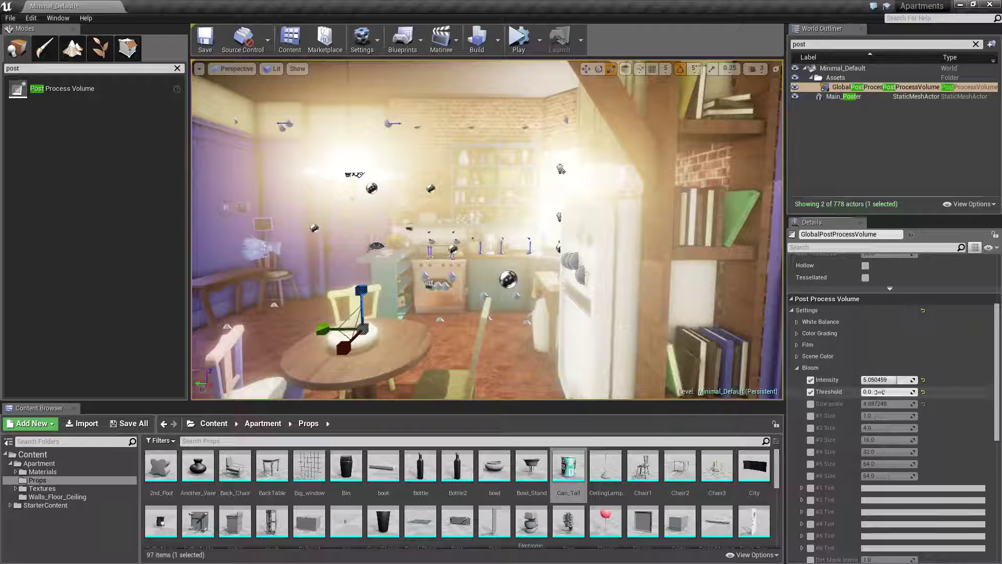
drag(880, 392, 939, 392)
click(811, 391)
Enable the Bloom Size scale, compare the glow at 0.0 and 64.0, and disable the size scale override.
click(810, 403)
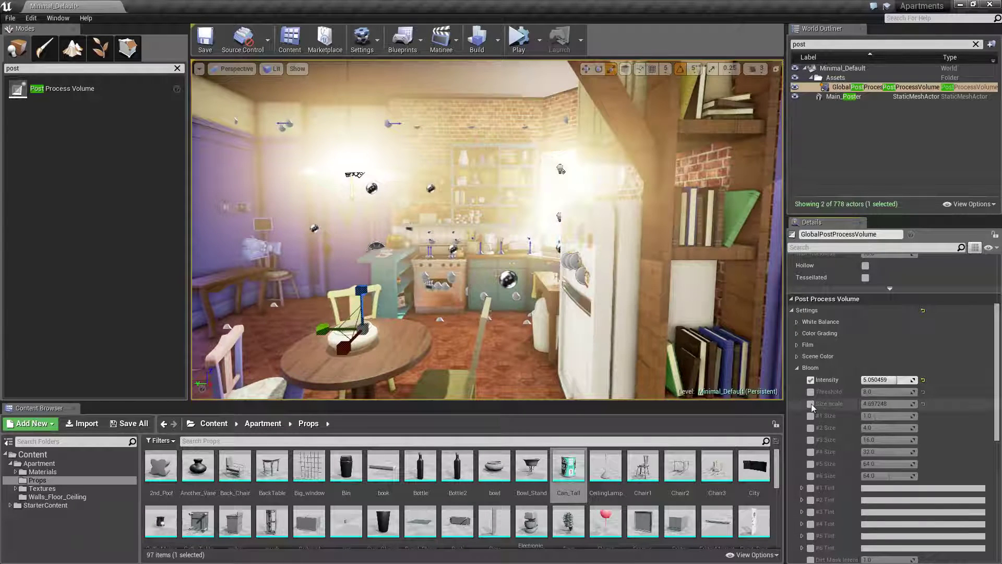
mouse_move(874, 403)
mouse_down()
mouse_move(918, 404)
mouse_move(861, 404)
mouse_up()
right_drag(522, 235, 452, 203)
click(866, 403)
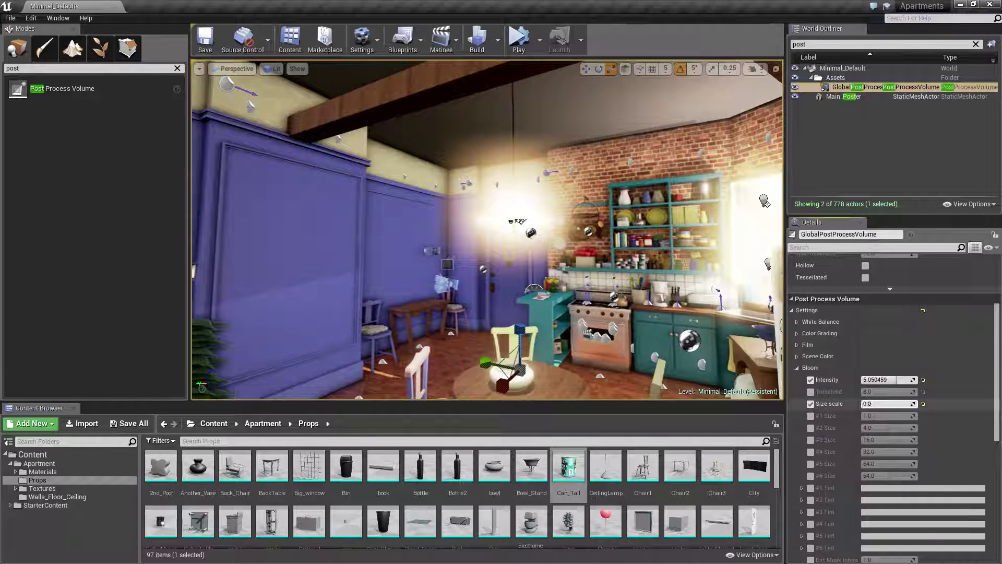
drag(861, 404, 918, 403)
right_drag(652, 250, 730, 250)
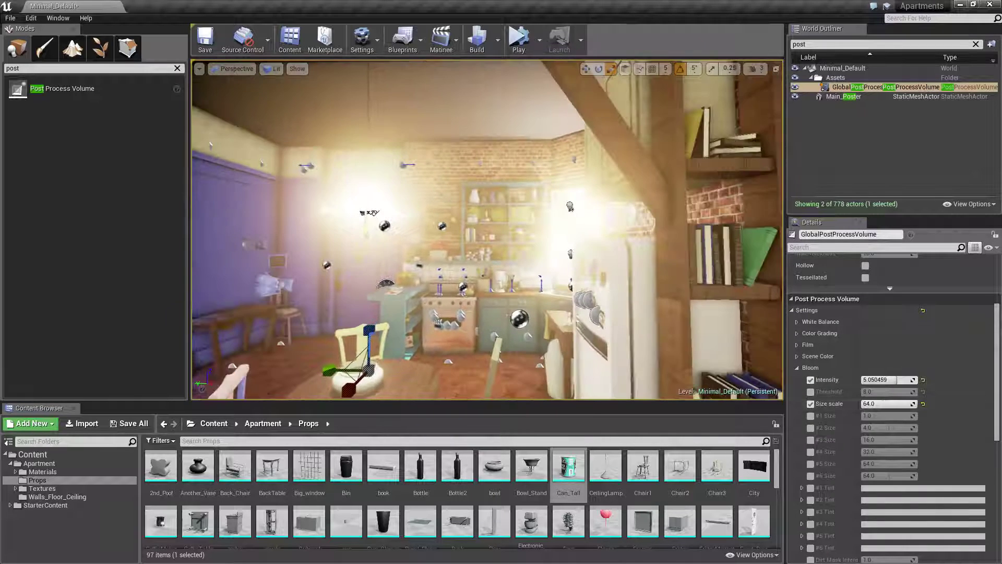
click(811, 403)
Return the Bloom Intensity to 0.5 and collapse the Bloom group.
click(887, 379)
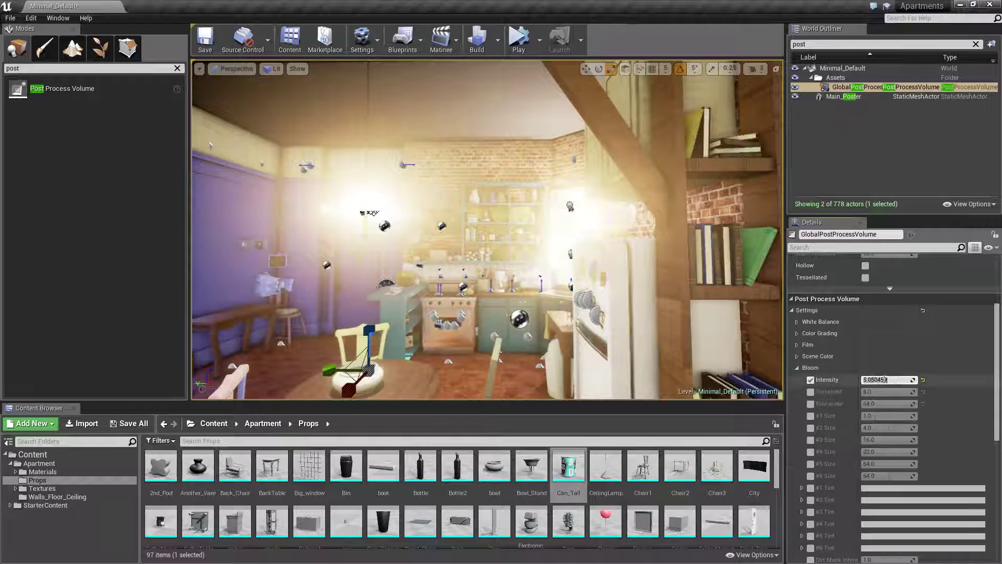
key(BackSpace)
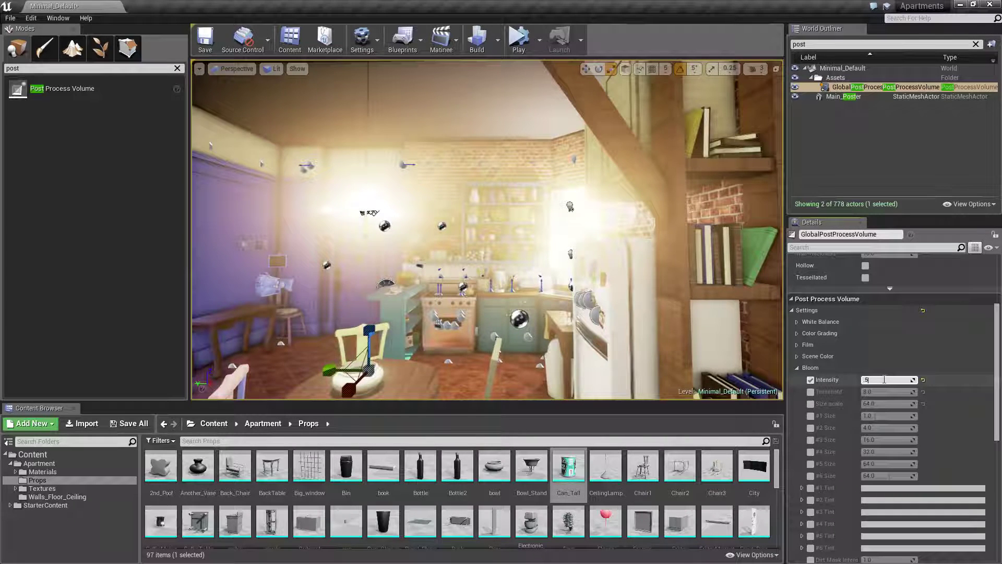
text(.5)
key(Return)
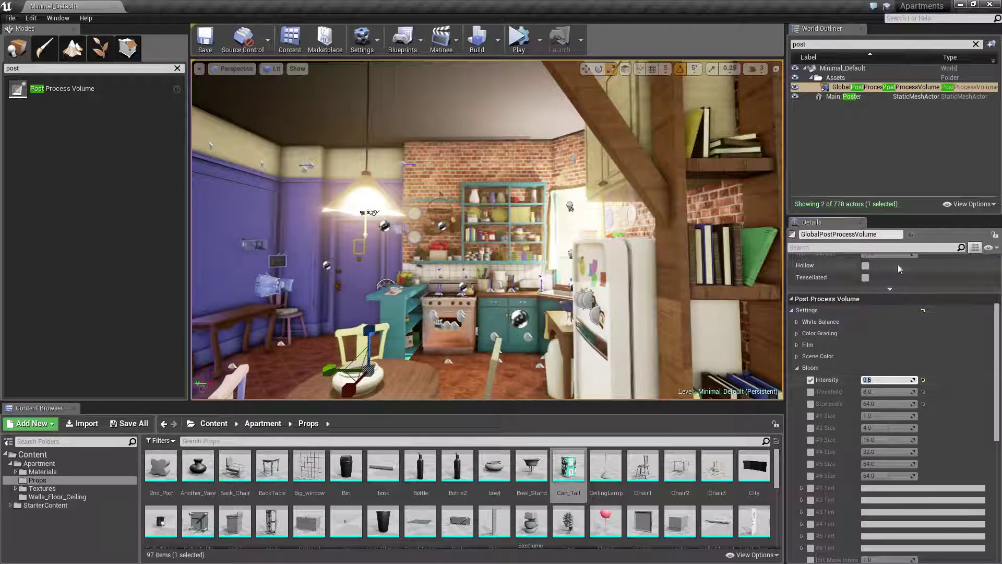
click(798, 368)
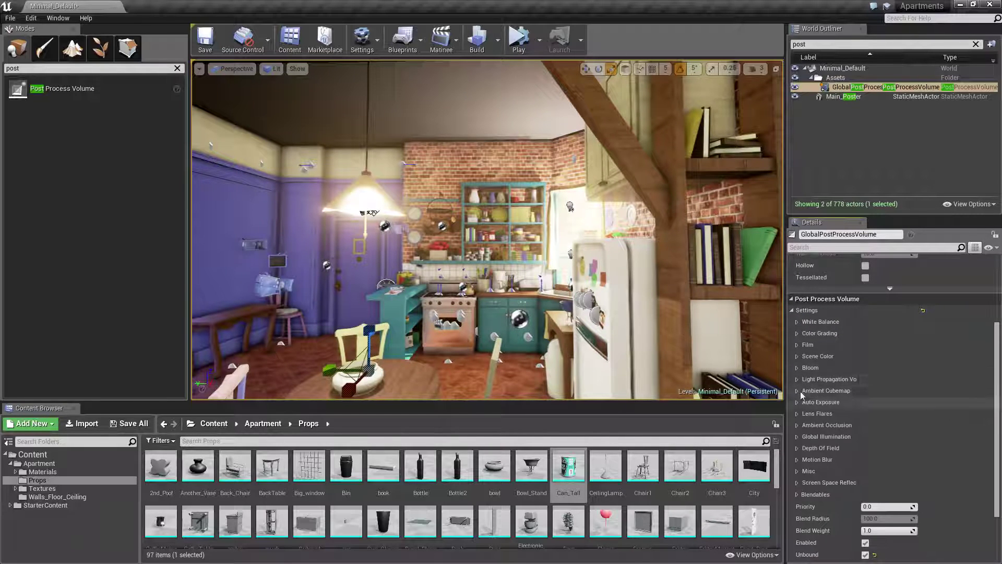
Enable the Lens Flares Intensity override, try it at 16.0 while facing the ceiling lamp, and lower it to 0.0.
click(797, 413)
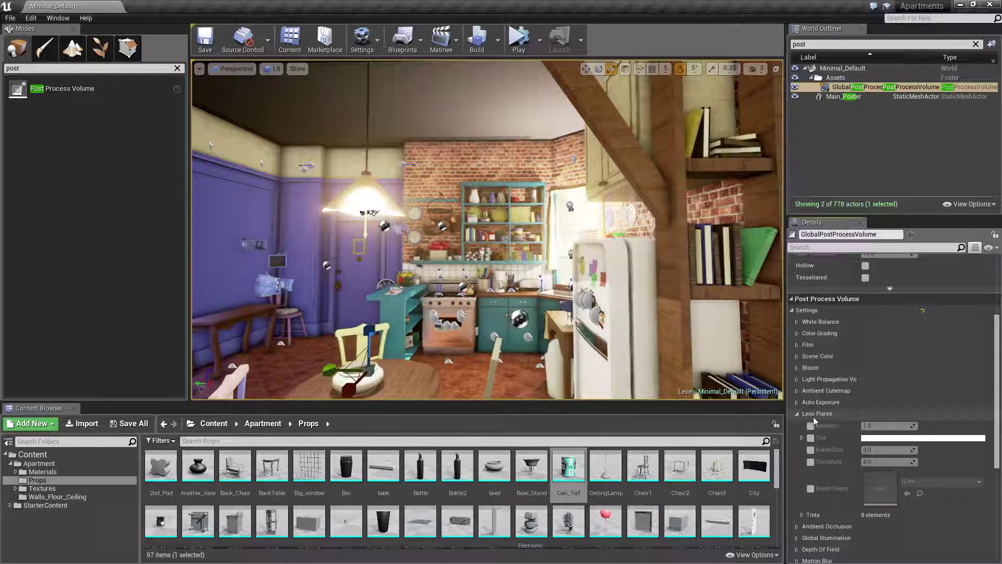
click(810, 425)
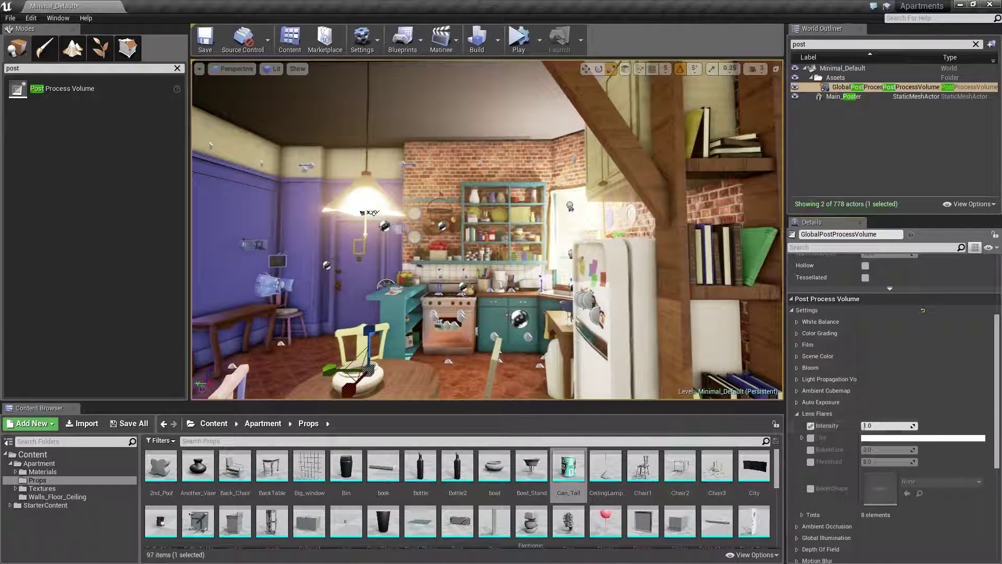
right_drag(487, 230, 323, 299)
key(w)
key(s)
key(w)
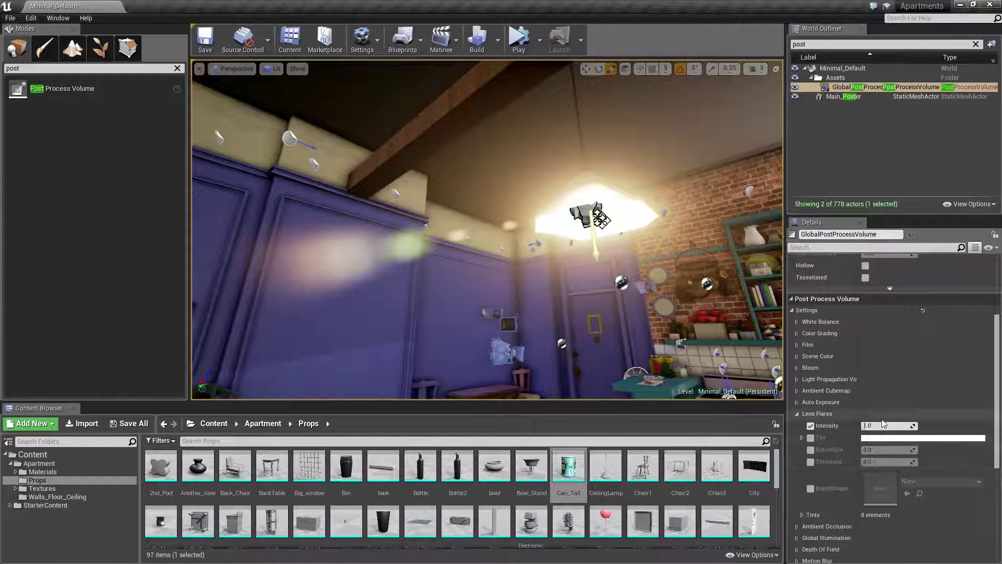
drag(870, 425, 903, 426)
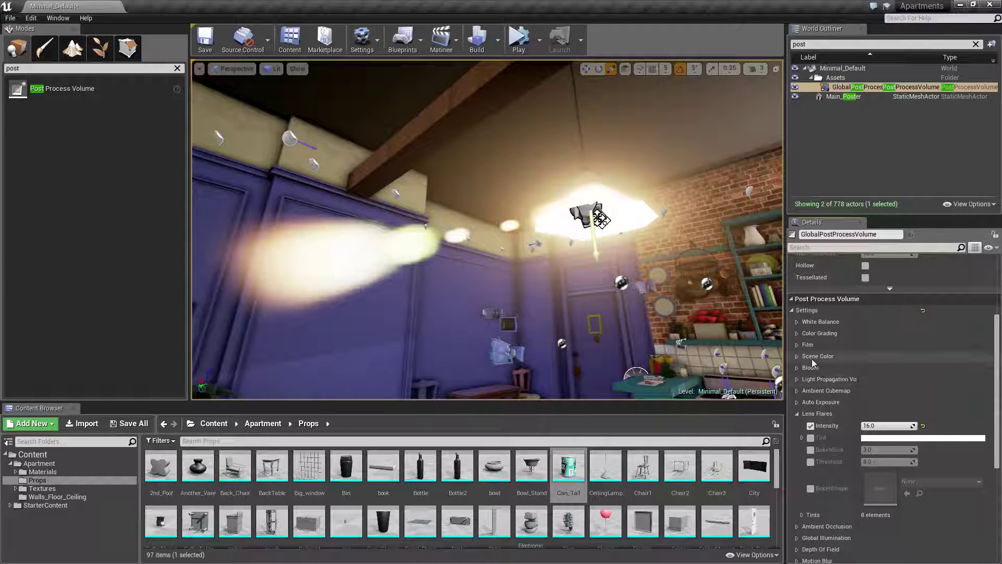
drag(890, 425, 856, 426)
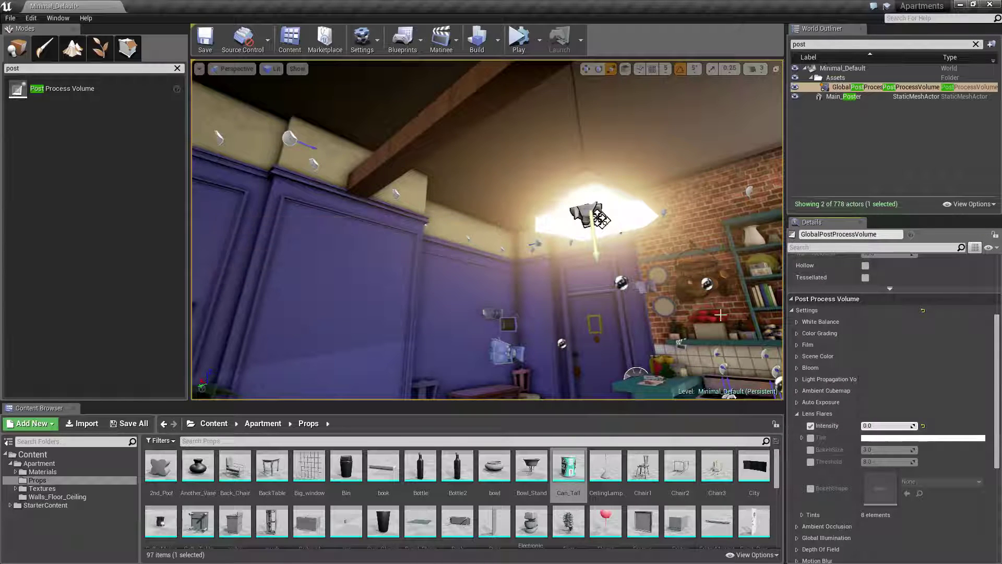
Raise the Lens Flares Intensity to about 0.59 while viewing the ceiling lamp, and set it to 1.0.
right_drag(718, 312, 725, 381)
right_drag(449, 260, 410, 232)
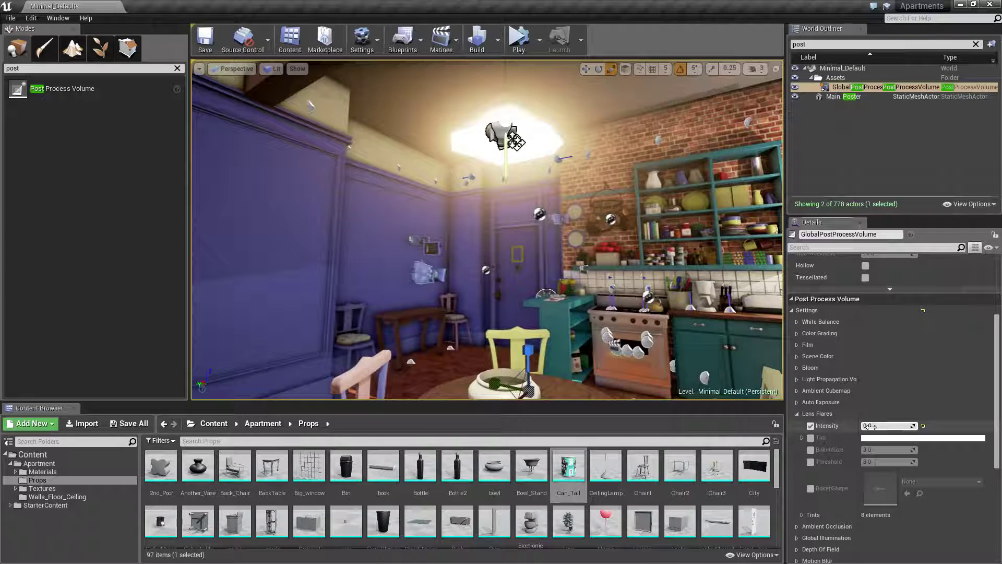
drag(870, 426, 877, 426)
right_drag(679, 313, 629, 264)
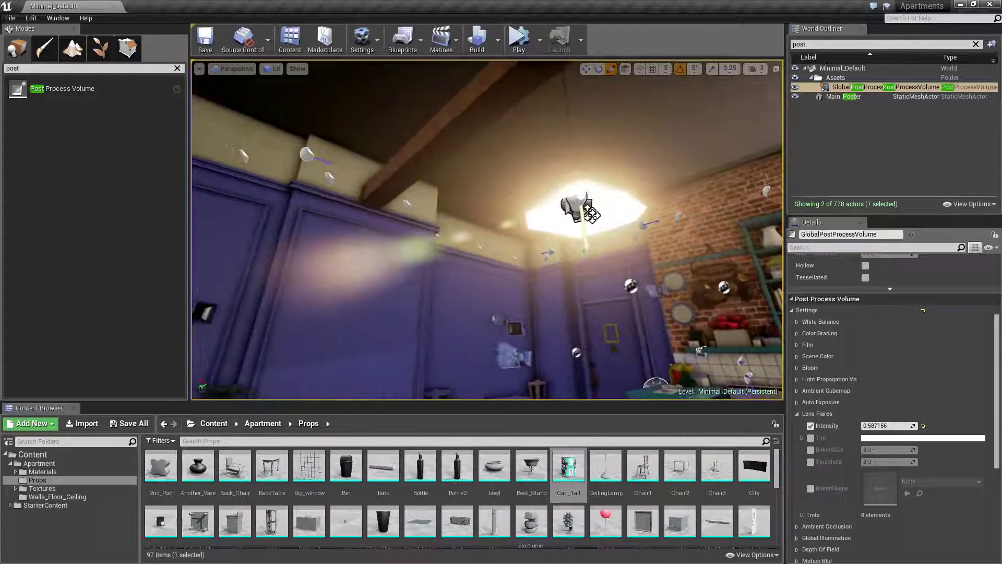
right_drag(465, 206, 462, 200)
mouse_move(877, 425)
mouse_down()
mouse_move(894, 424)
mouse_move(869, 425)
mouse_up()
text(1)
key(Return)
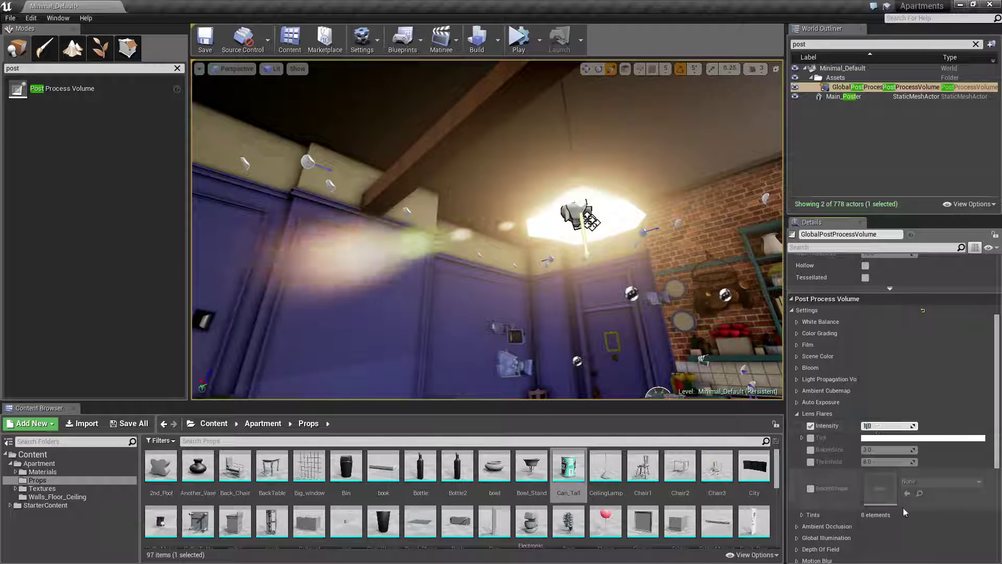
Enable the Lens Flares BokehSize and Threshold overrides, raise Intensity to about 4.67, and increase BokehSize to about 11.74.
click(810, 450)
click(811, 461)
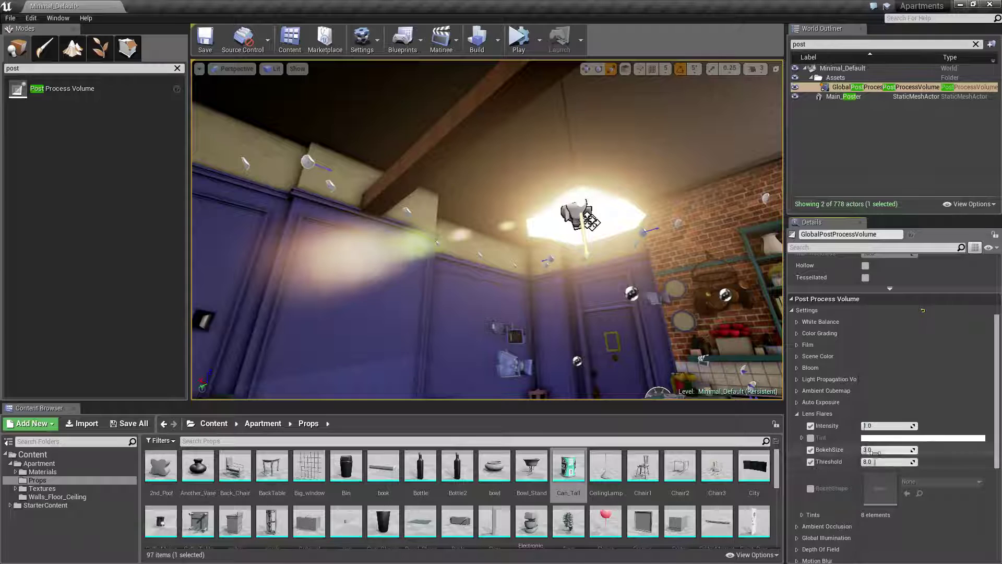
mouse_move(872, 451)
mouse_down()
mouse_move(906, 451)
mouse_move(887, 452)
mouse_move(889, 425)
mouse_move(870, 450)
mouse_move(840, 440)
mouse_move(888, 449)
mouse_move(877, 426)
mouse_move(878, 449)
mouse_move(866, 450)
mouse_up()
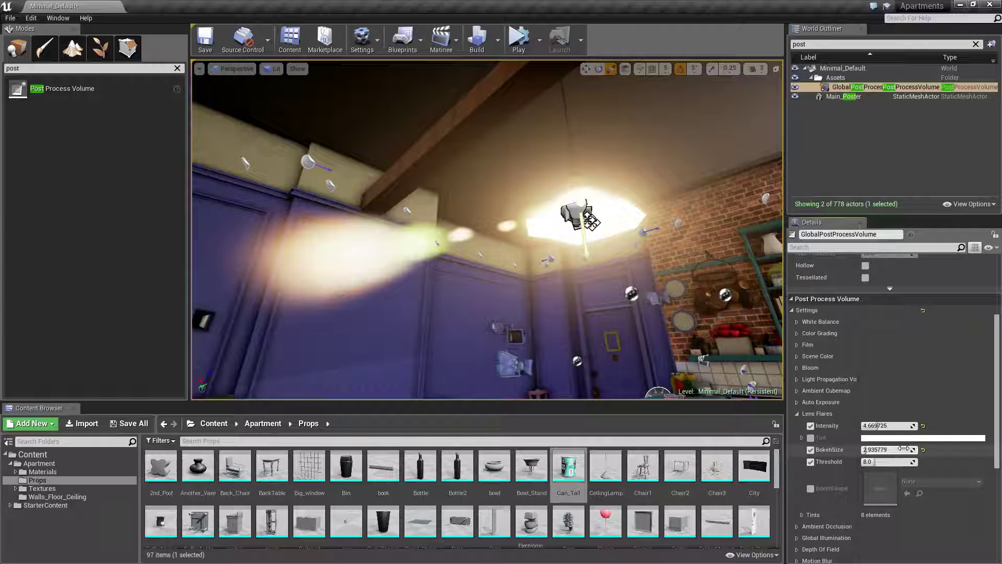
drag(889, 449, 905, 450)
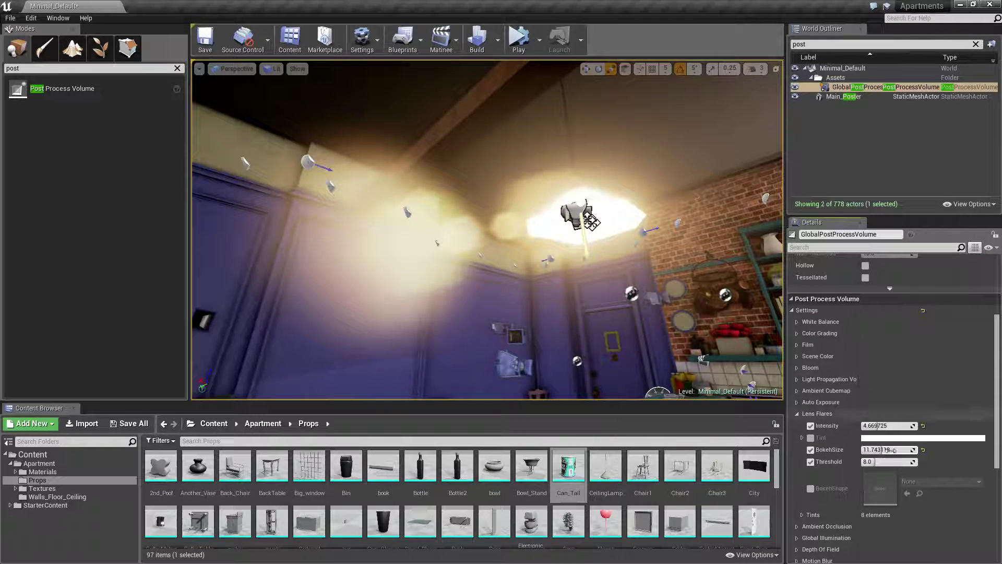
Compare the lens flares around the ceiling lamp with Threshold at 32.0 and 0.1, and raise the threshold again.
drag(873, 461, 898, 461)
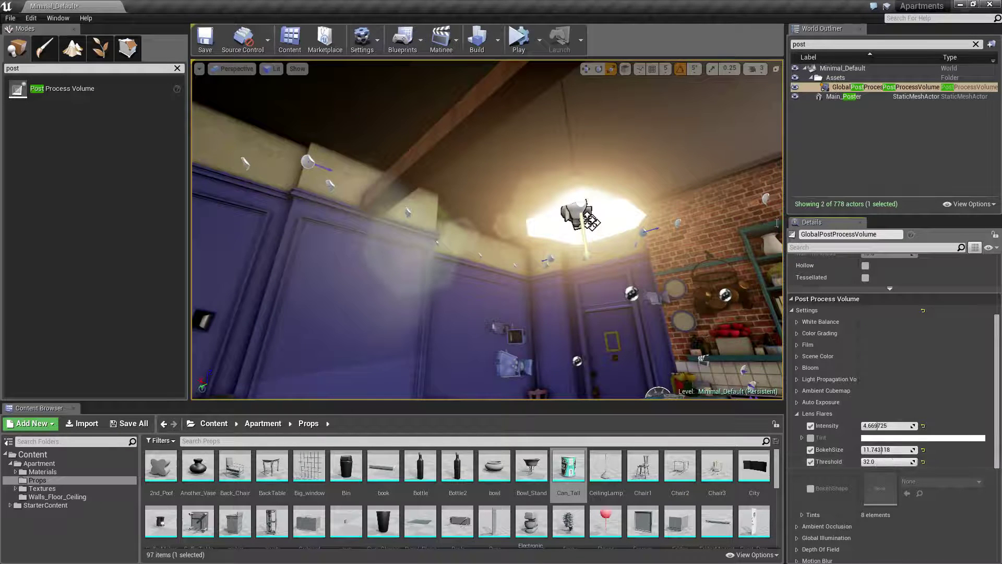
right_drag(339, 290, 319, 272)
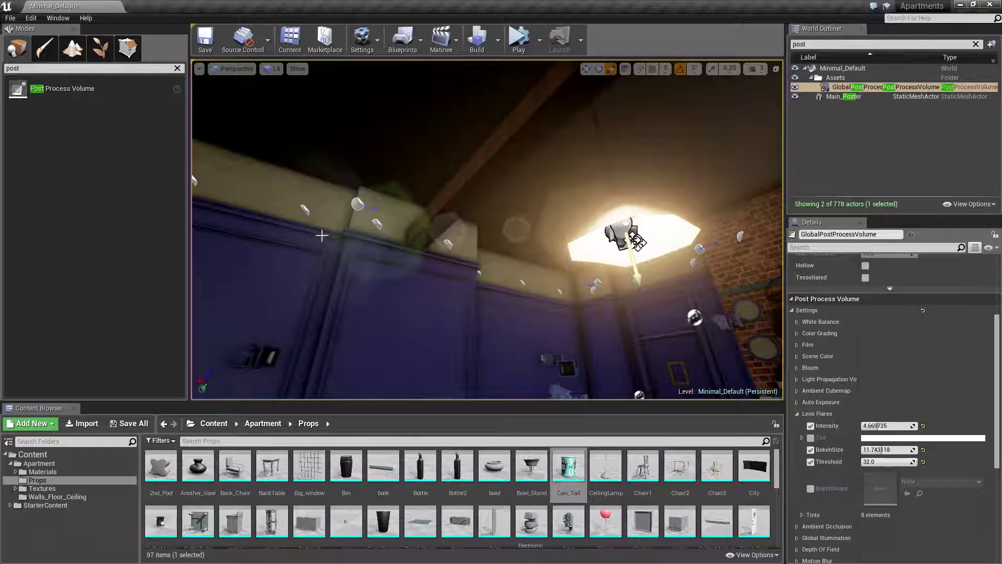
click(877, 461)
text(0.1)
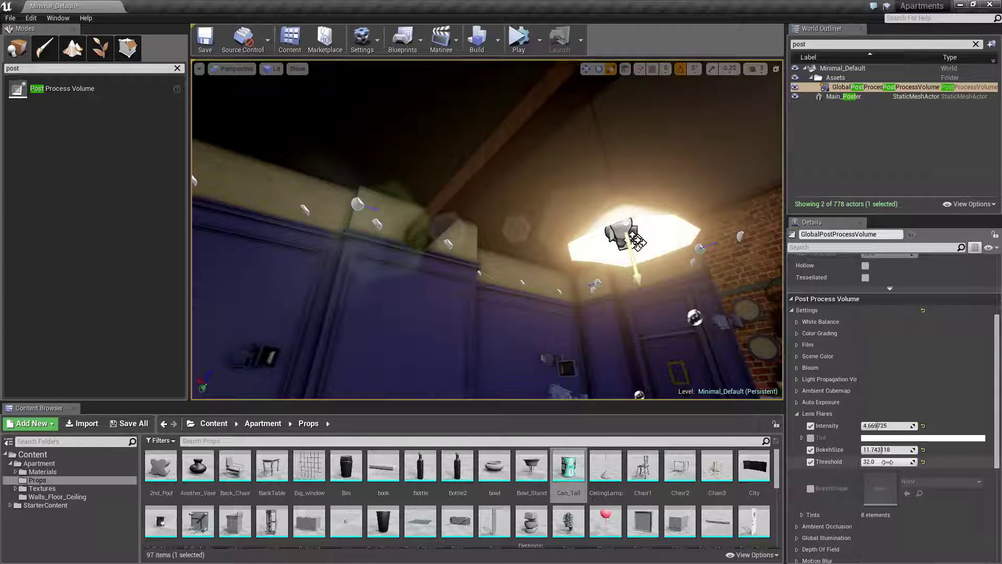
key(Return)
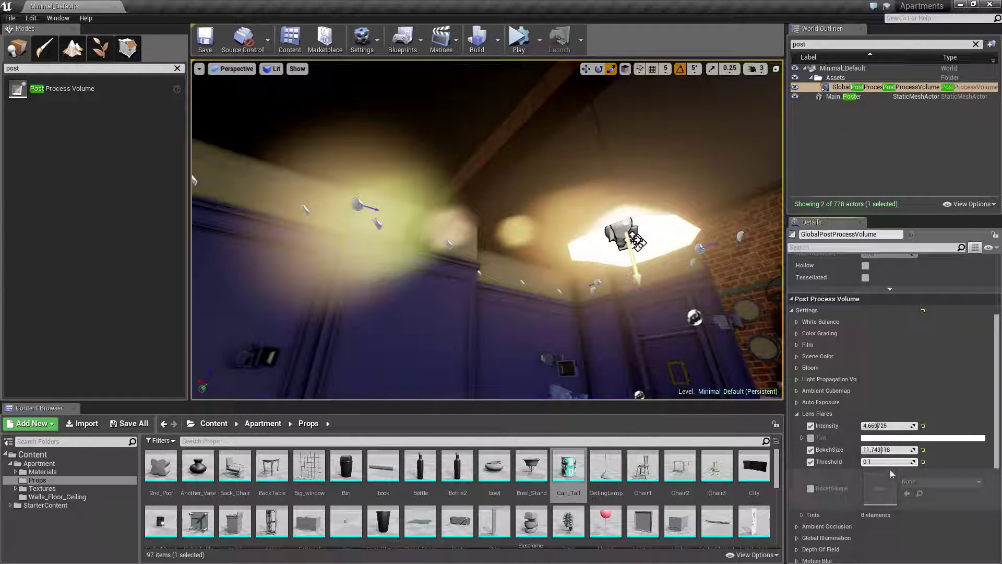
drag(879, 461, 889, 462)
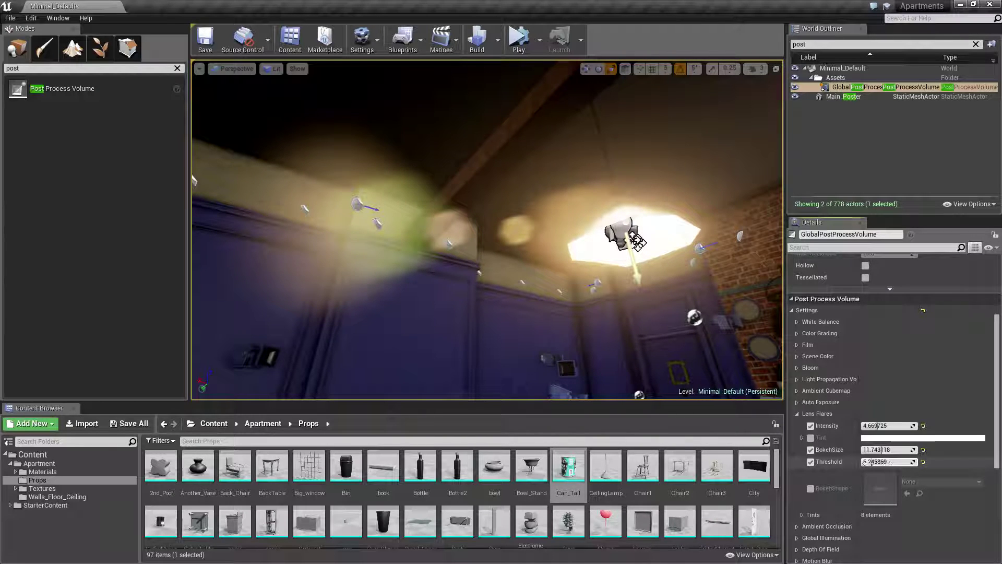
Disable the Lens Flares Threshold and BokehSize overrides, set Intensity to 1.0, and check the flares around the ceiling lamp.
click(811, 461)
click(810, 449)
click(882, 425)
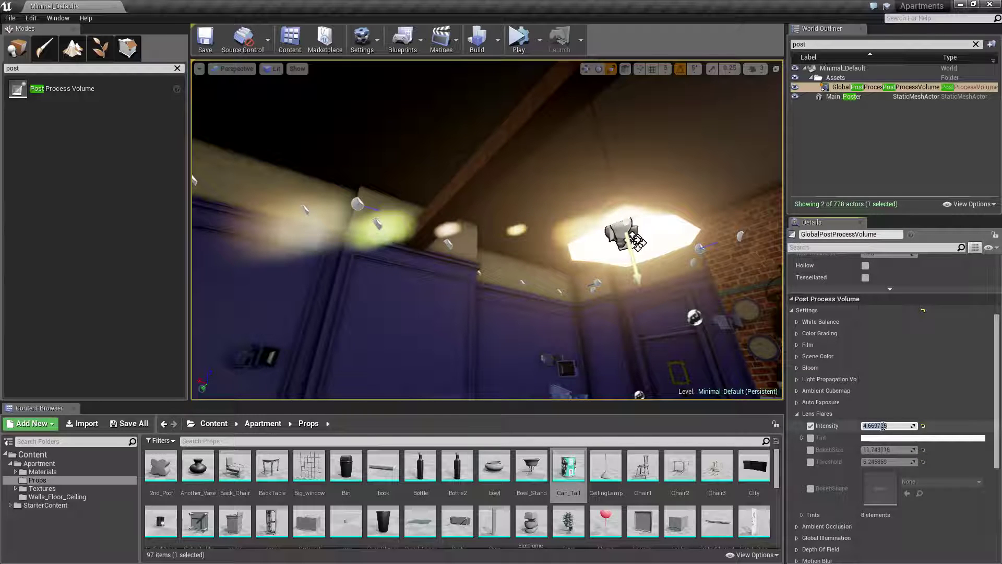
text(1)
key(Return)
right_drag(744, 347, 757, 364)
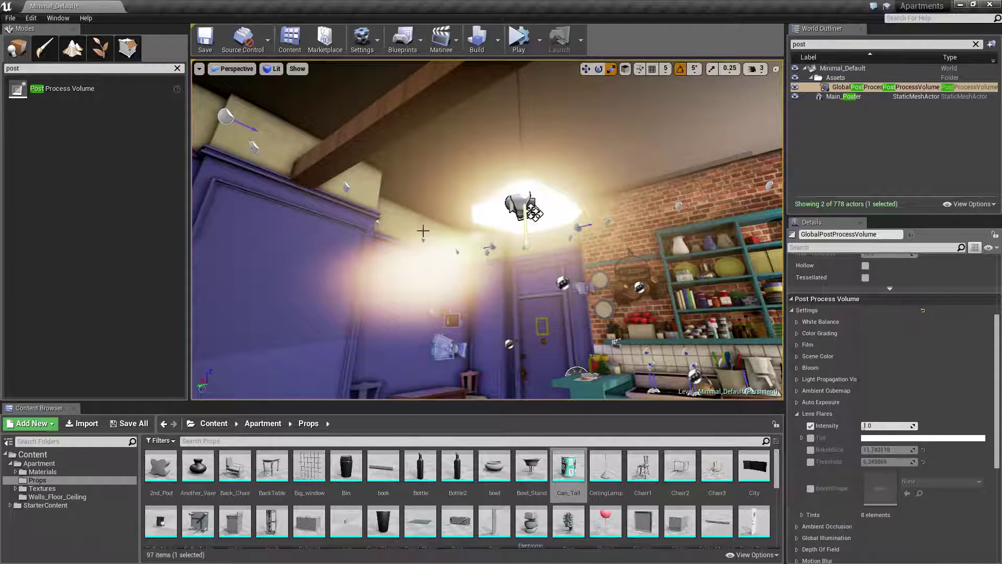
mouse_move(423, 231)
right_down()
mouse_move(574, 297)
mouse_move(616, 293)
mouse_move(419, 239)
right_up()
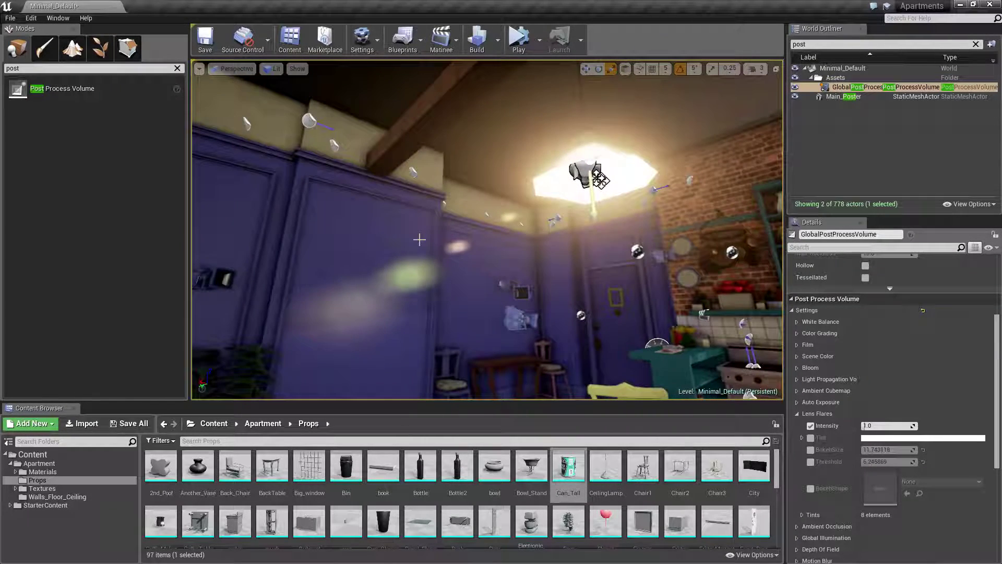